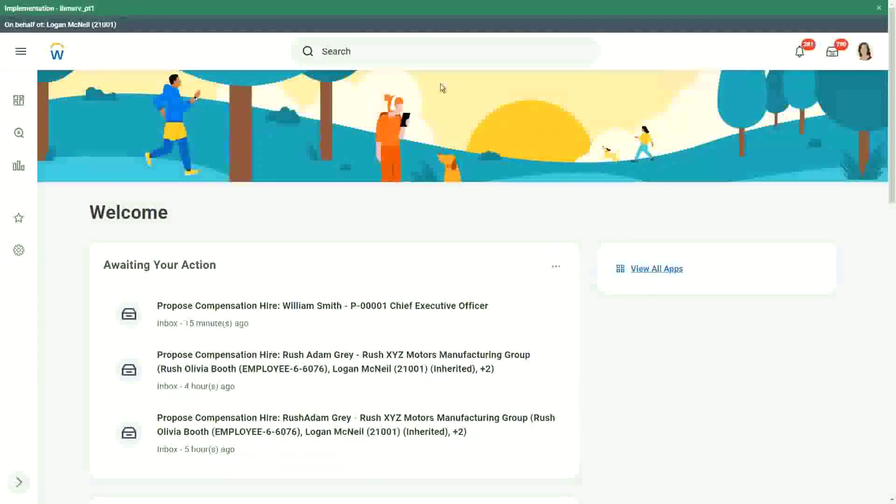
# Step: Search 'cre calc field' and launch the Create Calculated Field task
pyautogui.click(368, 51)
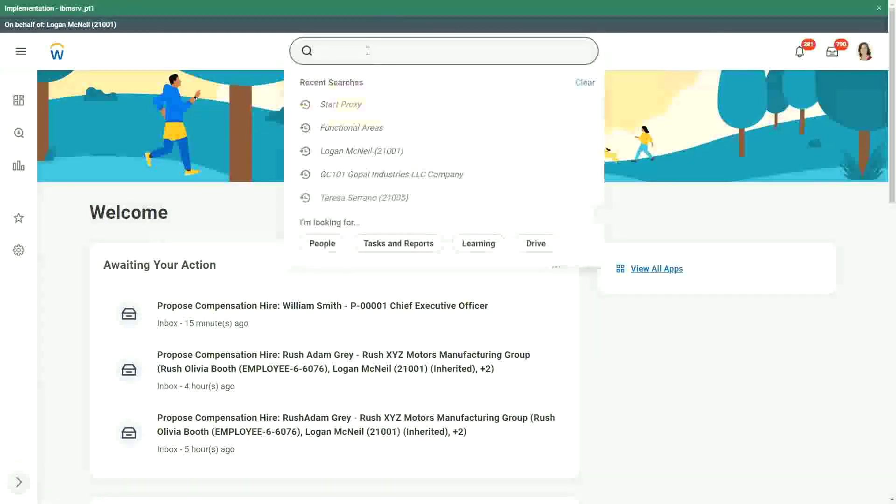
pyautogui.write('cre')
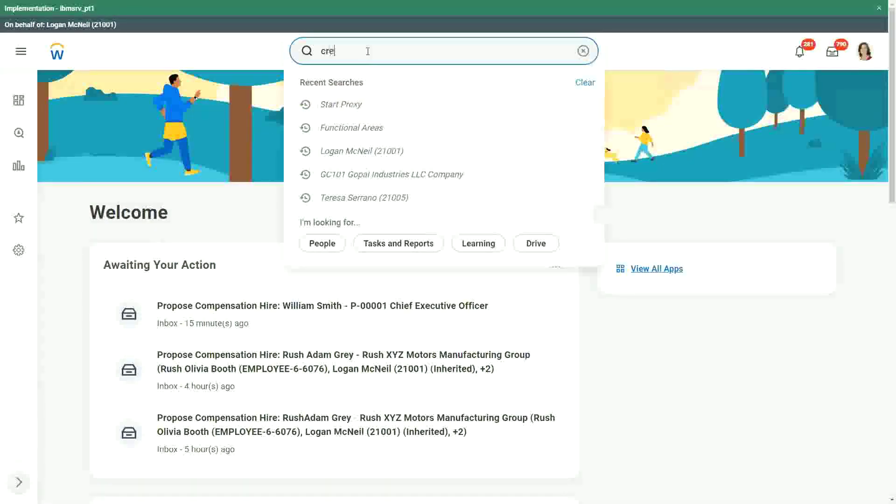
pyautogui.write(' calc field')
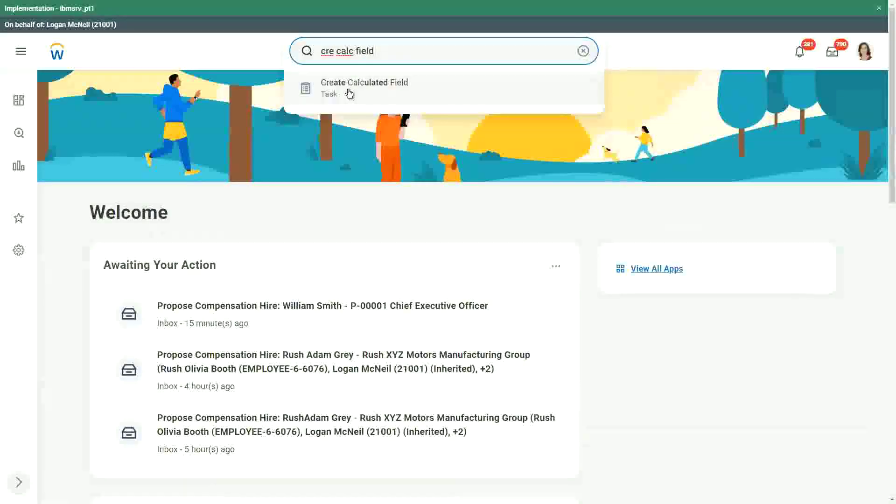
pyautogui.click(349, 93)
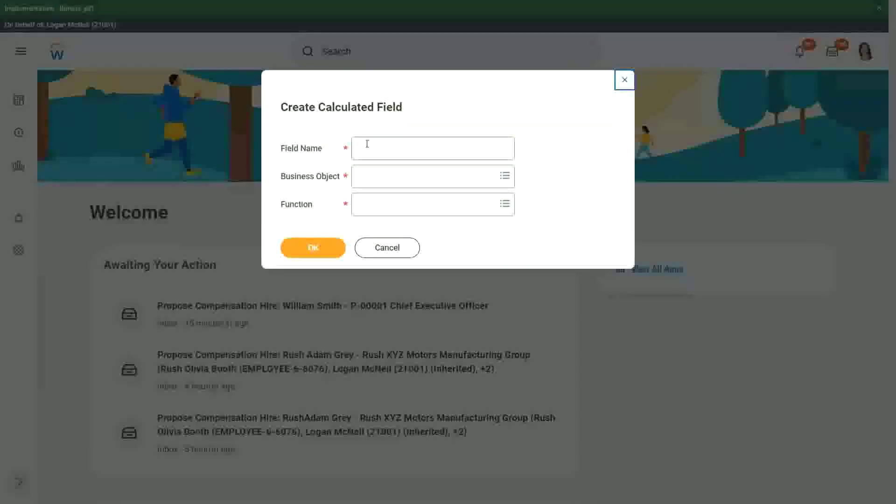
# Step: Name the field CF-WW-Eval Exp-Test and set its business object to Worker
pyautogui.click(368, 144)
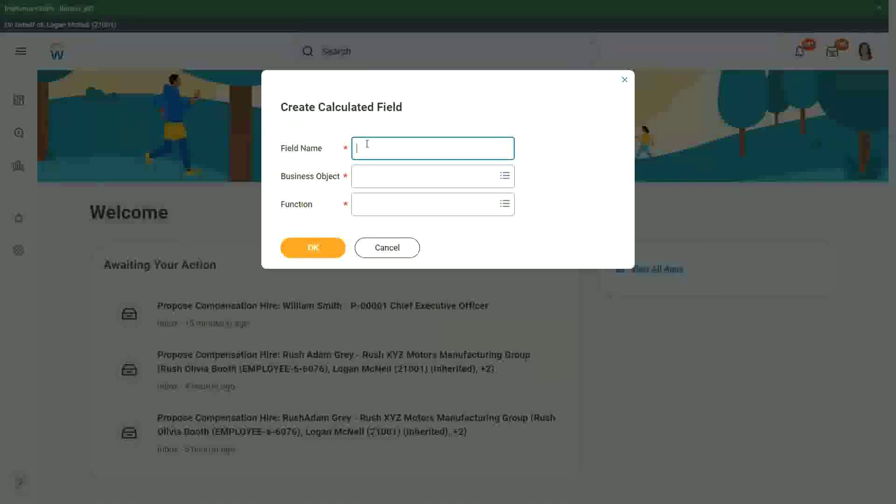
pyautogui.write('CF-WW-')
pyautogui.write('Eval ')
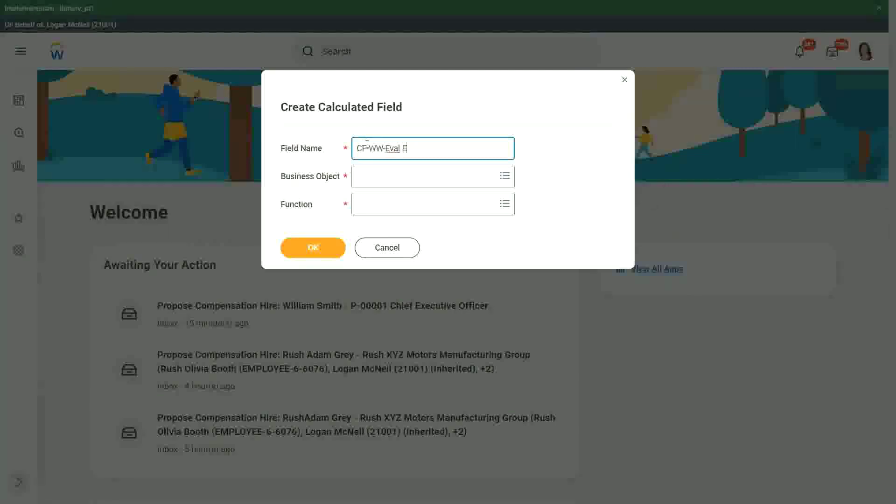
pyautogui.write('Exp')
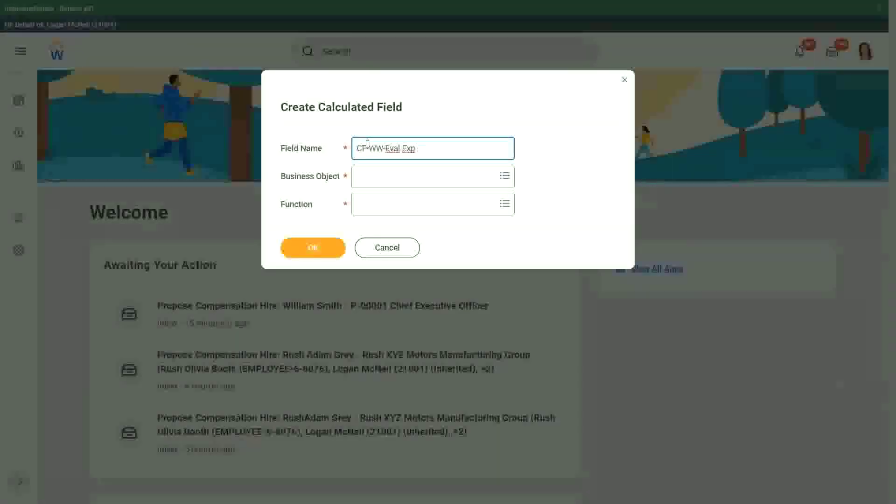
pyautogui.press('BackSpace')
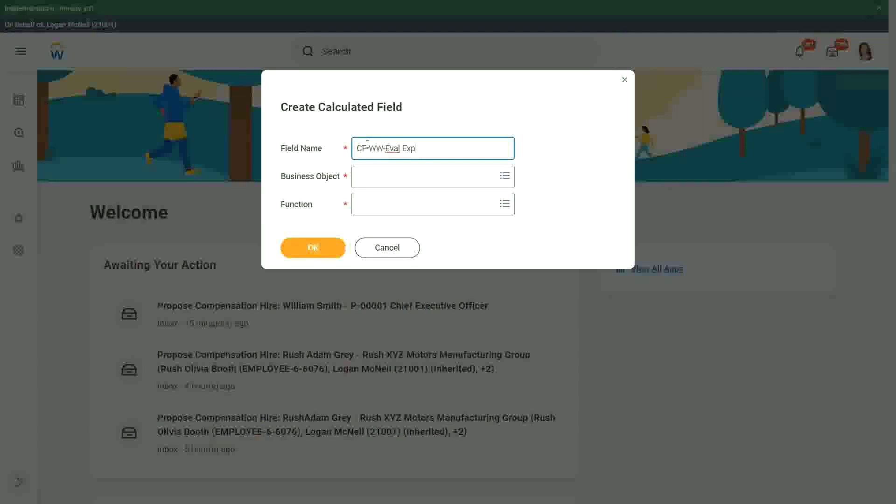
pyautogui.write('-')
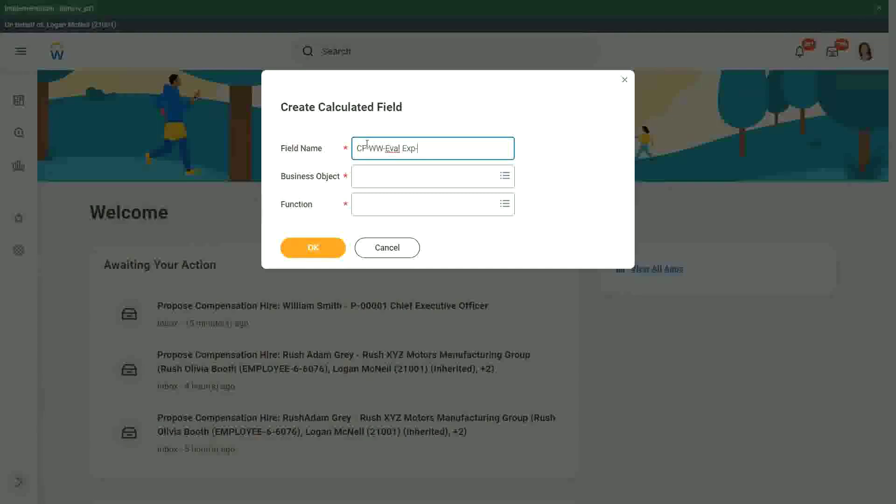
pyautogui.write('Test')
pyautogui.press('Tab')
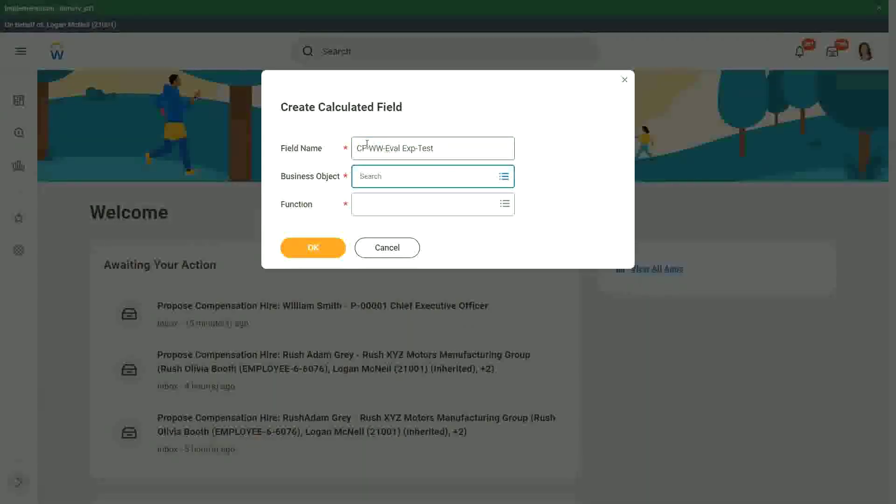
pyautogui.write('worker')
pyautogui.press('Return')
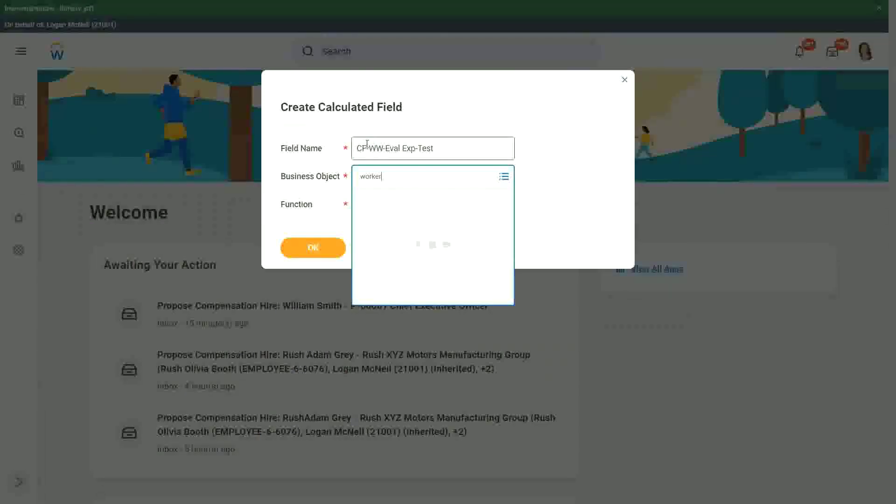
pyautogui.press('Return')
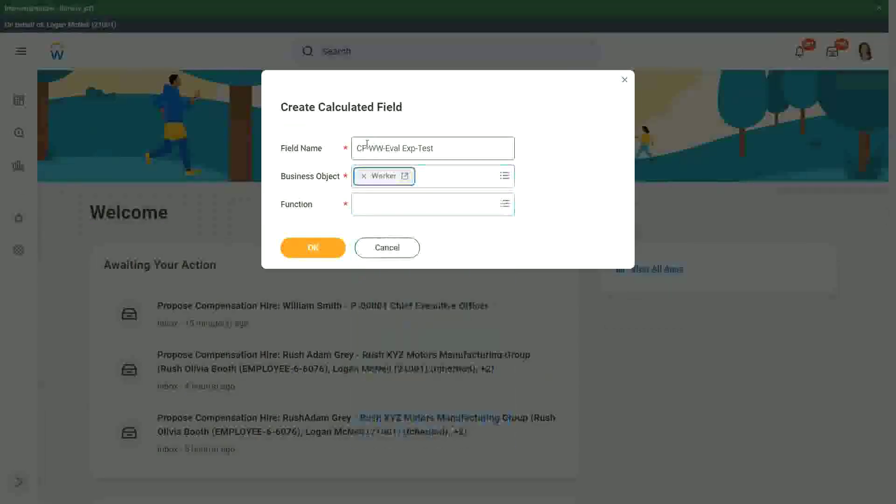
# Step: Choose Evaluate Expression as the function and confirm with OK
pyautogui.press('Tab')
pyautogui.write('eval ')
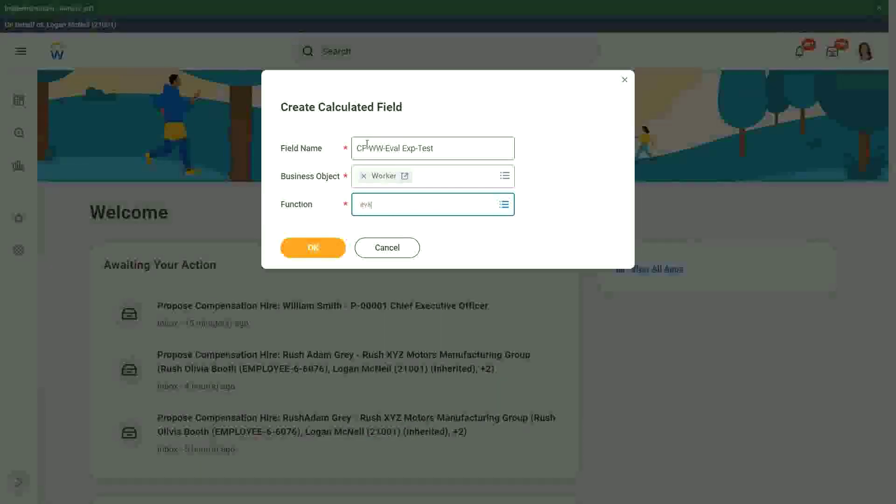
pyautogui.write('exp')
pyautogui.press('Return')
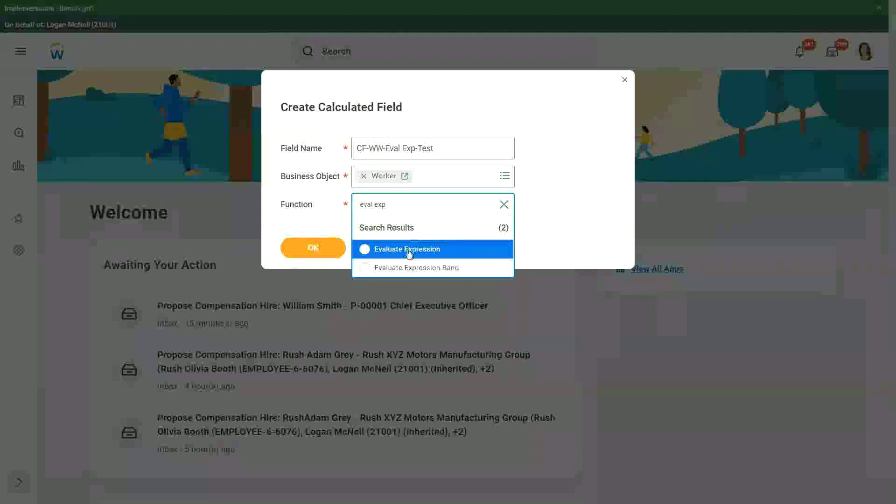
pyautogui.click(373, 248)
pyautogui.click(317, 246)
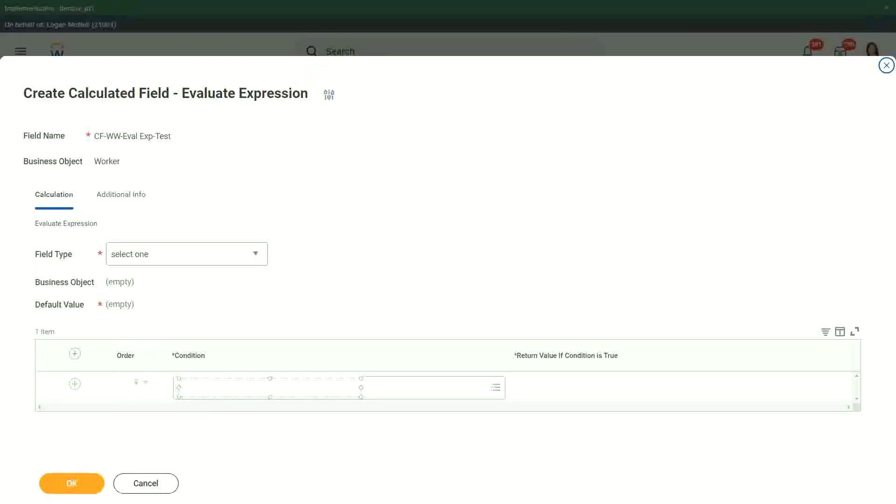
# Step: Add notes 'Boolean or a T/F field' and a one-line 'Another Calc Field that gives the result'
pyautogui.write('Boolean ')
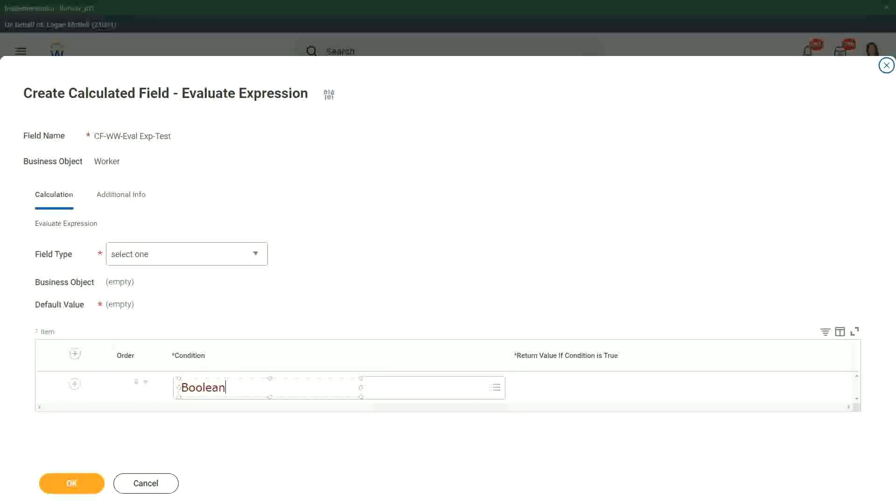
pyautogui.write('or a T')
pyautogui.write('/F field')
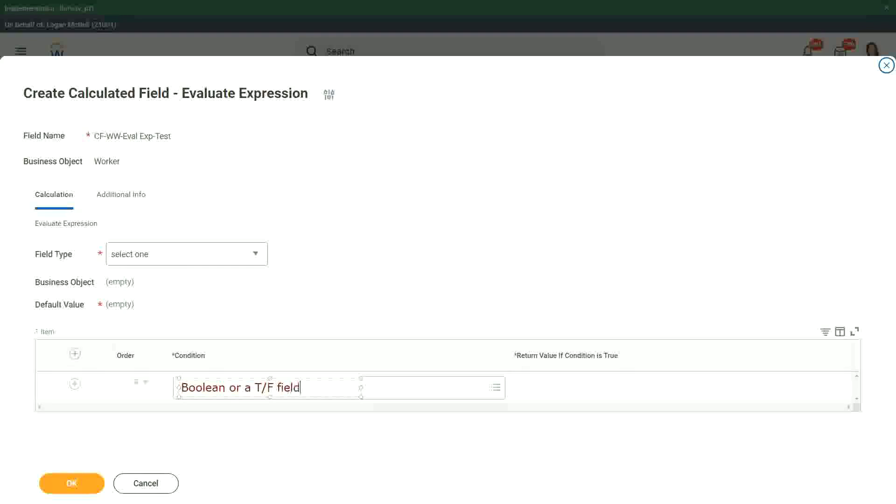
pyautogui.click(316, 293)
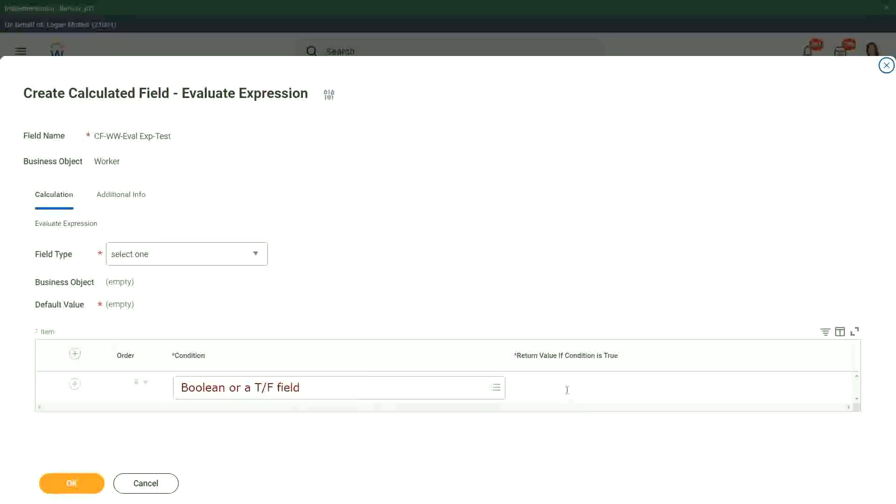
pyautogui.click(521, 389)
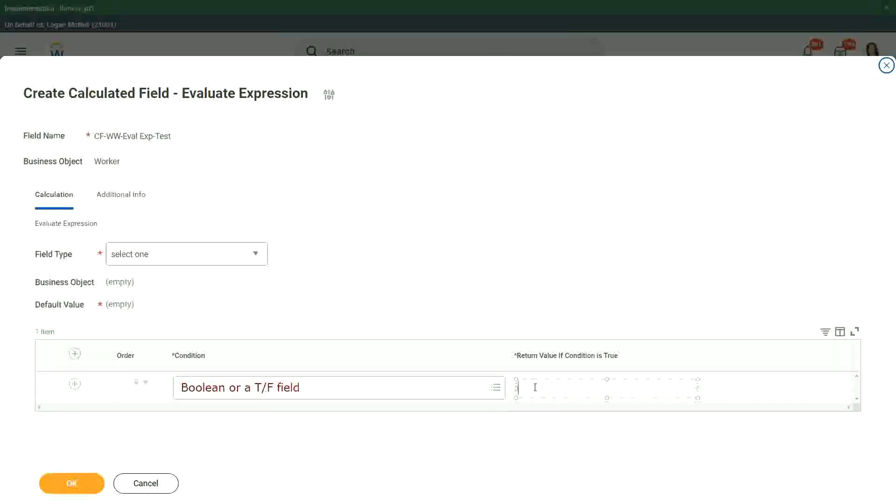
pyautogui.write('An')
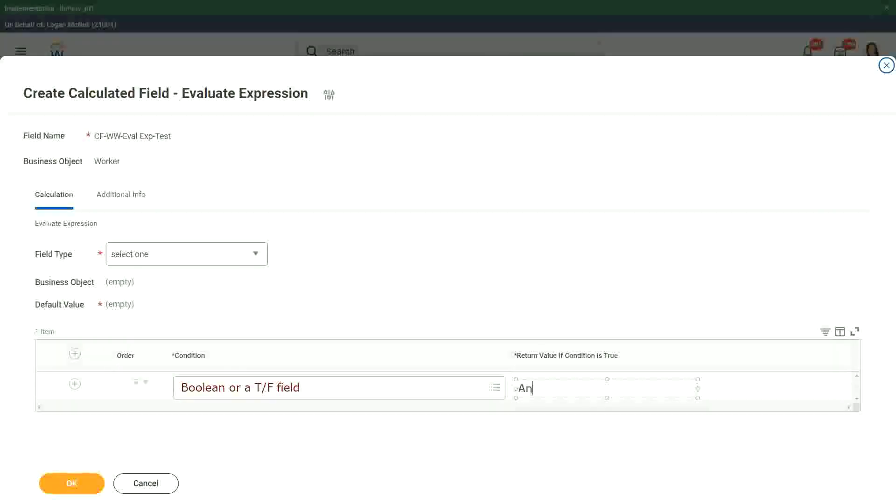
pyautogui.write('other Calc ')
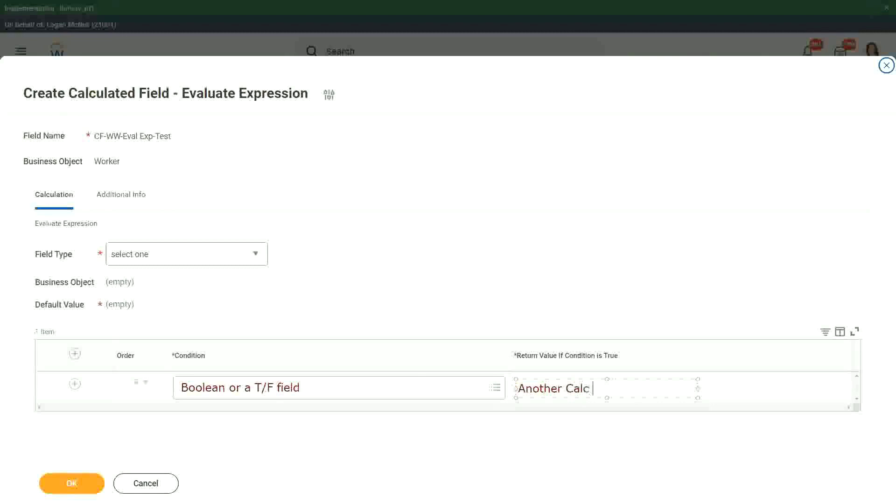
pyautogui.write('Field that')
pyautogui.write(' gives the resul')
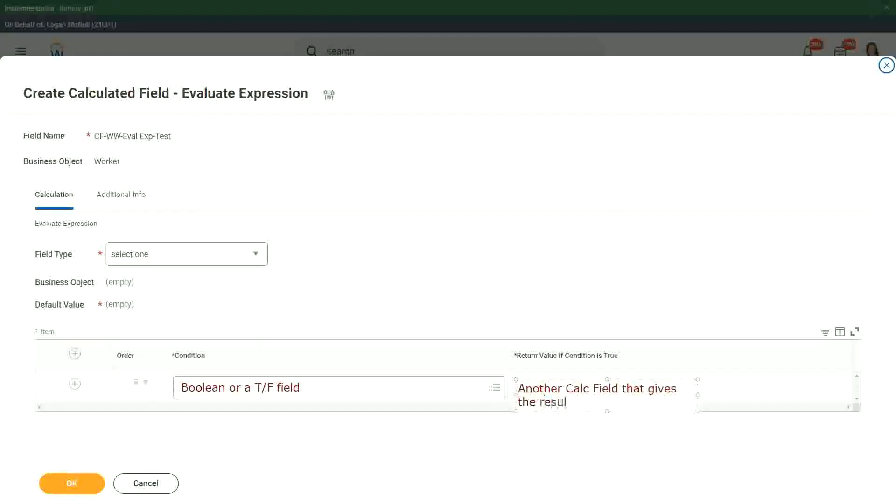
pyautogui.write('t')
pyautogui.moveTo(699, 395); pyautogui.dragTo(788, 387)
pyautogui.click(502, 431)
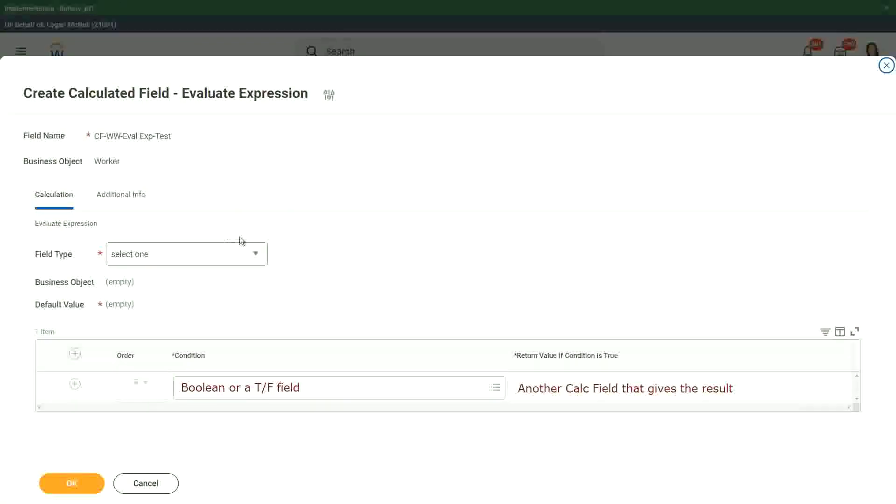
# Step: Set the field type to Text and type the default value note 'Some Default Value'
pyautogui.click(256, 255)
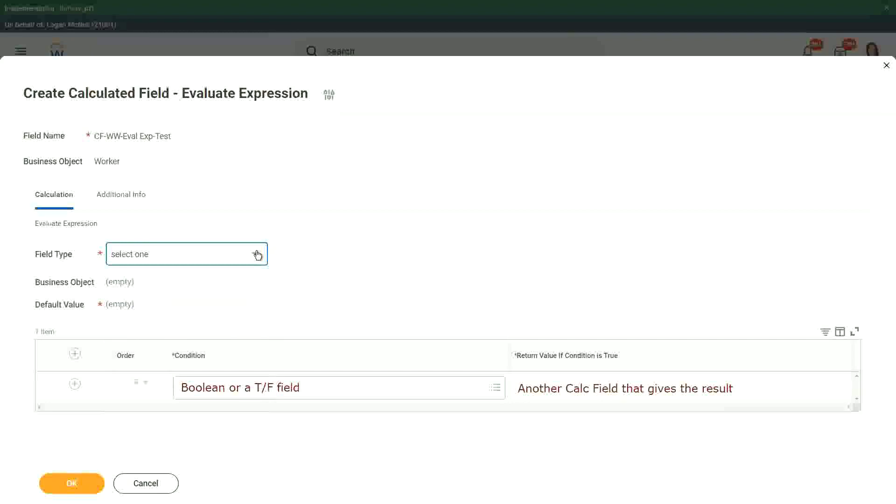
pyautogui.click(258, 254)
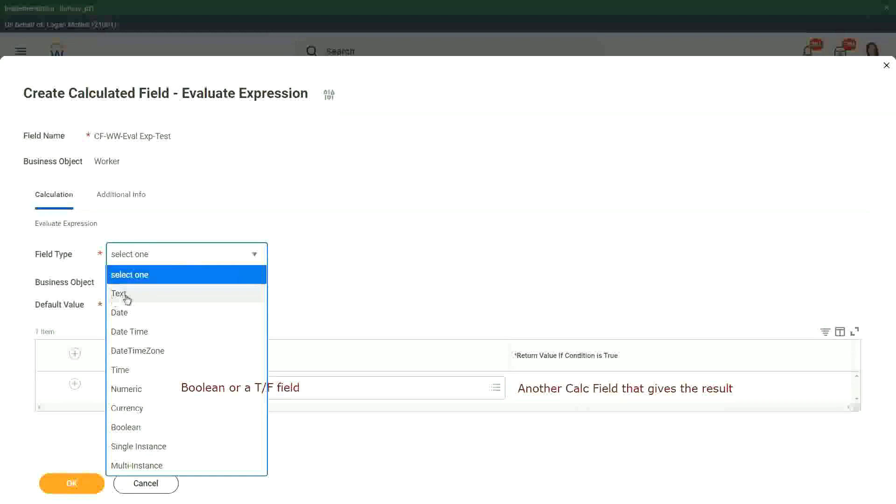
pyautogui.click(128, 296)
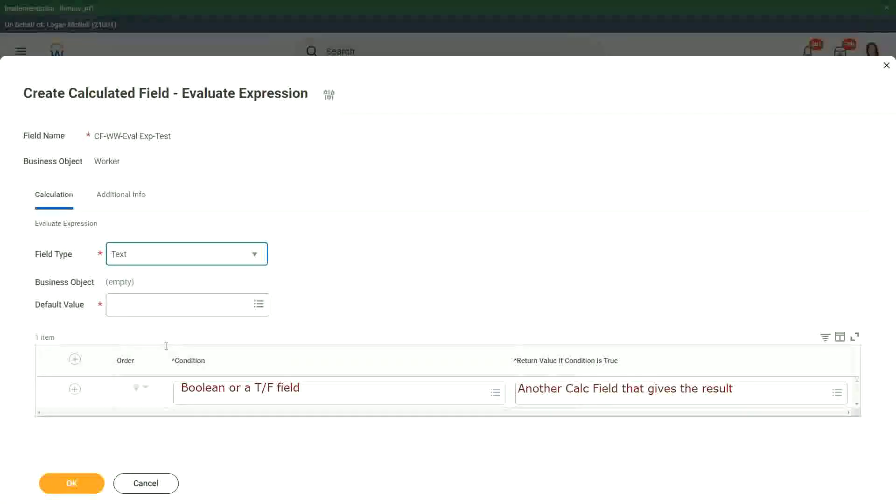
pyautogui.click(121, 304)
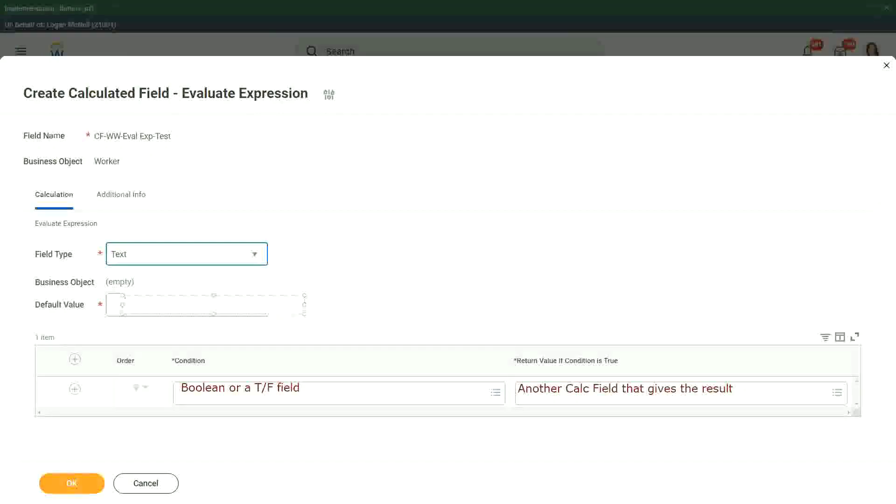
pyautogui.write('Some')
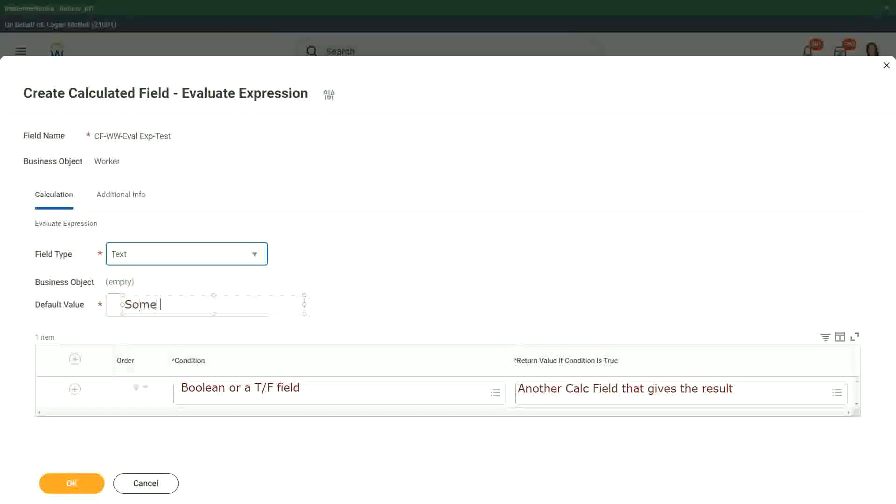
pyautogui.write(' Default')
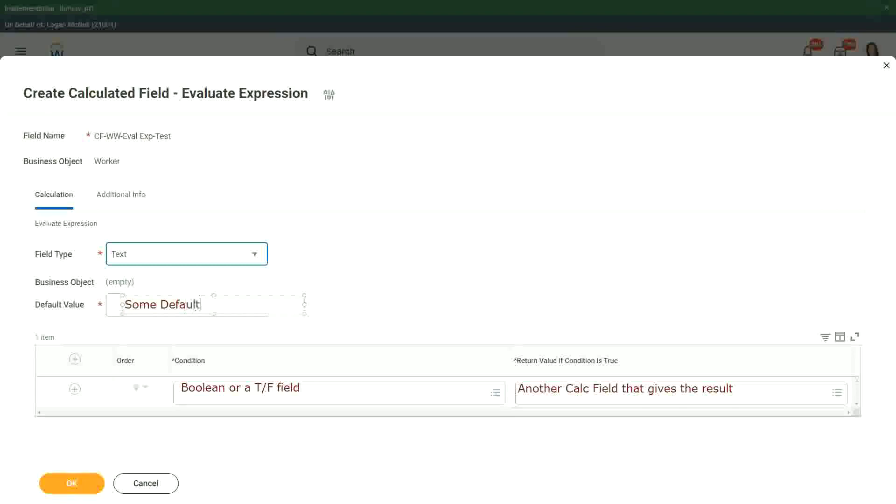
pyautogui.write(' Value')
# Step: Nudge the 'Some Default Value' note slightly left and finish editing it
pyautogui.moveTo(216, 296); pyautogui.dragTo(212, 296)
pyautogui.click(371, 296)
pyautogui.click(524, 391)
pyautogui.write('Type in the')
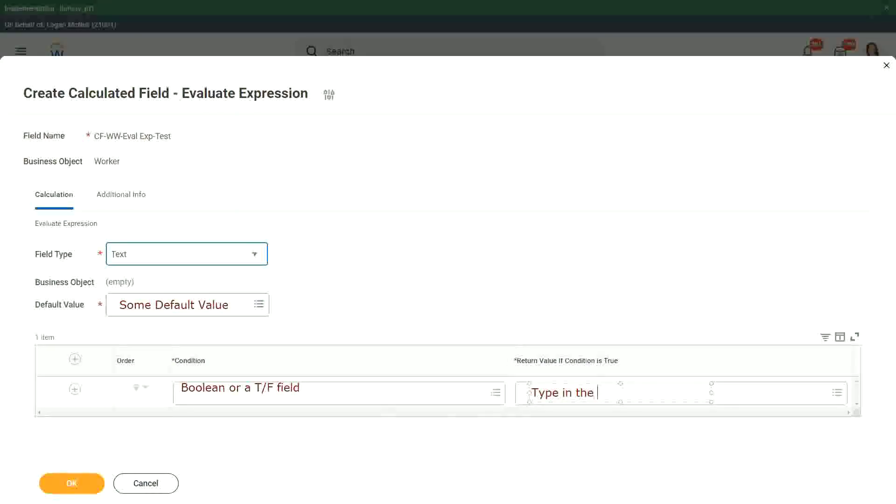
# Step: Complete the return value note 'Type in the value that you want in the output' on one line
pyautogui.write('value that')
pyautogui.write(' you want in')
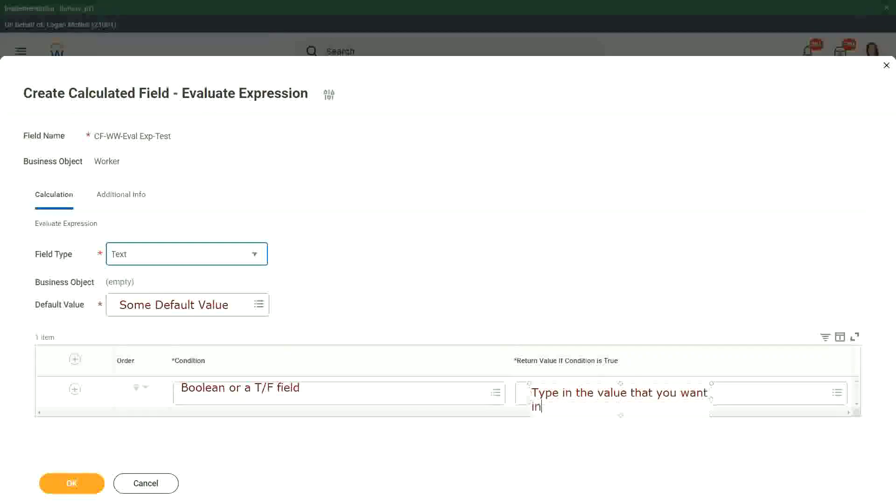
pyautogui.write(' the outp')
pyautogui.write('ut')
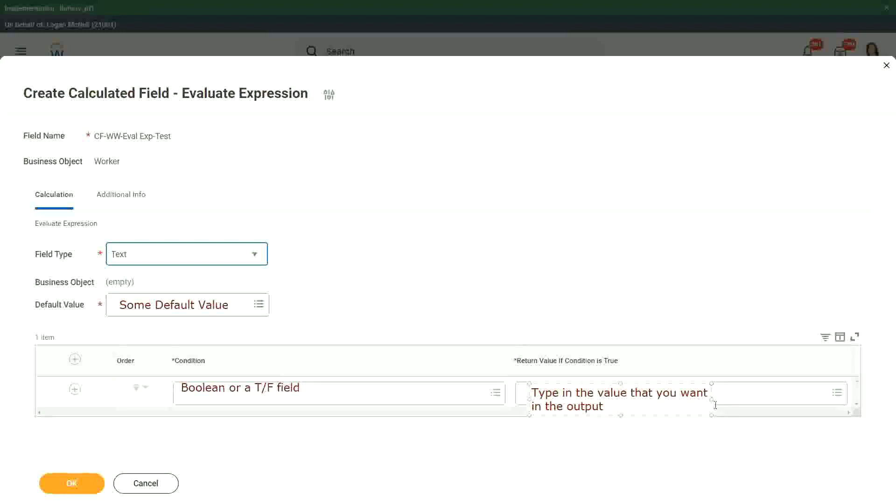
pyautogui.moveTo(713, 401); pyautogui.dragTo(820, 393)
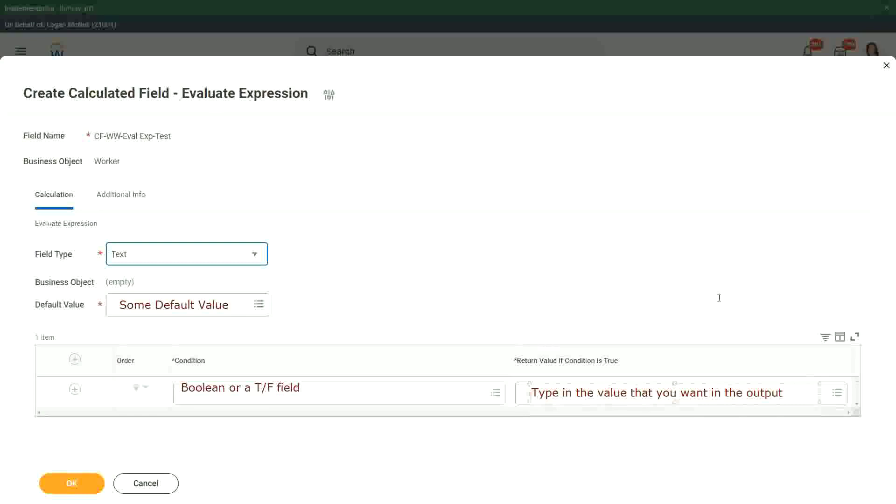
pyautogui.click(703, 281)
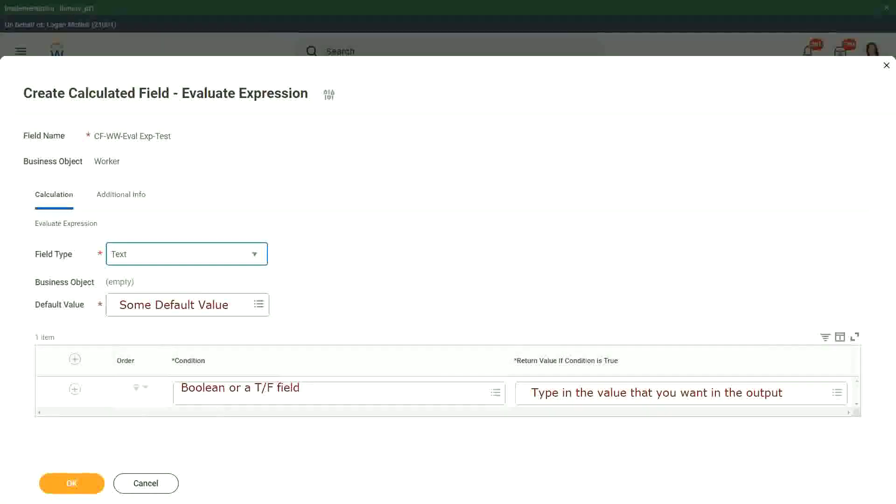
# Step: Cancel the calculated field and discard the unsaved changes
pyautogui.click(147, 485)
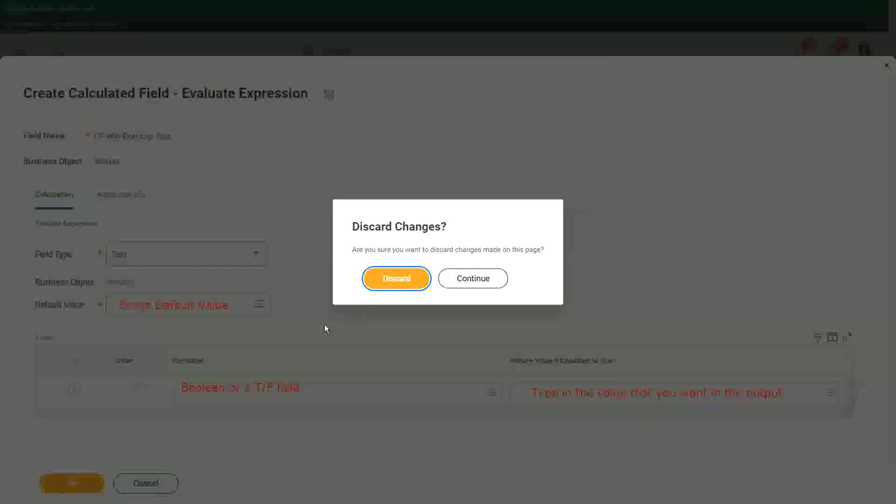
pyautogui.click(402, 279)
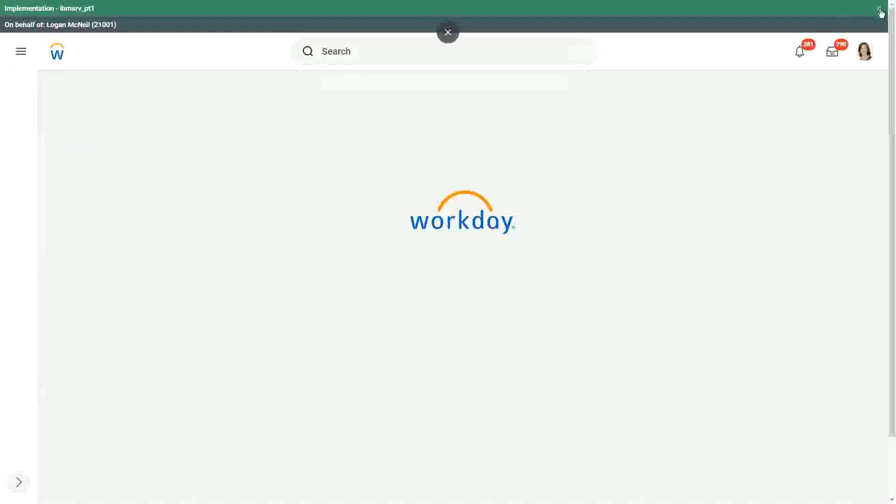
# Step: Close the implementation environment banner on the home page
pyautogui.click(879, 8)
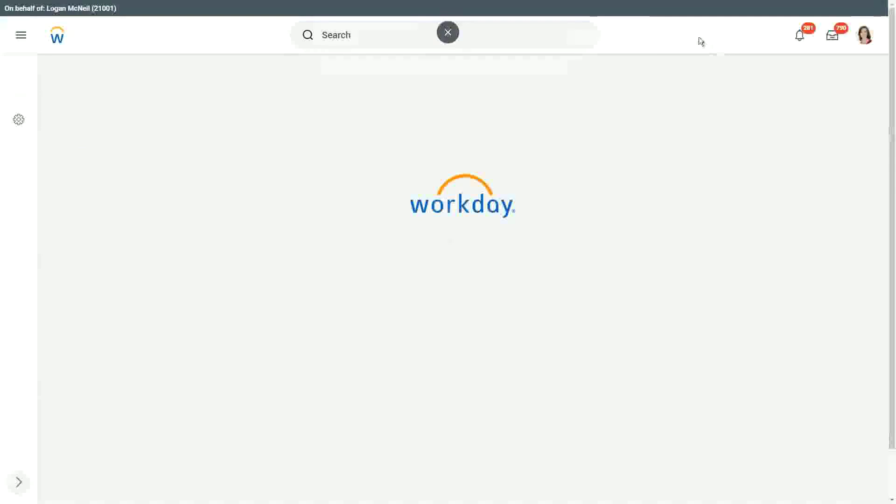